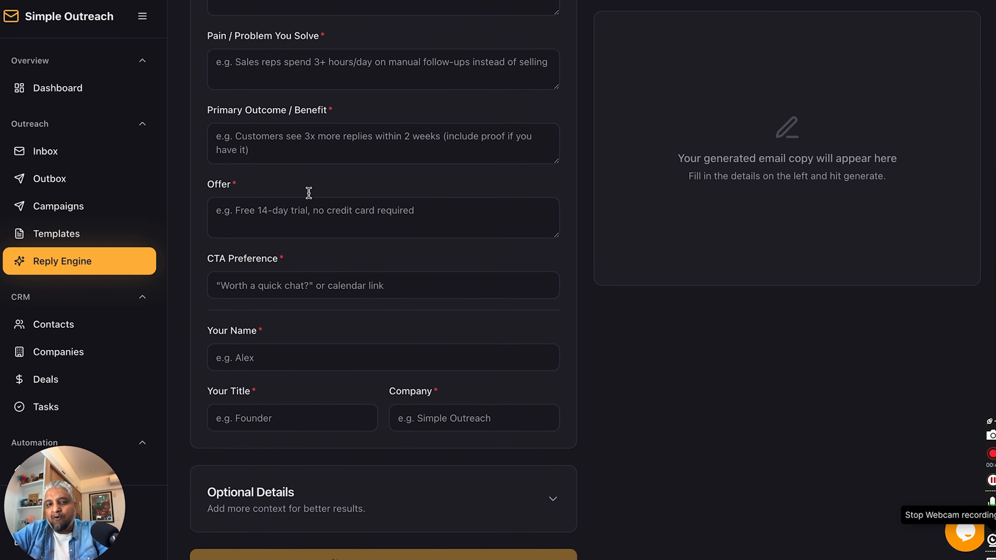
Step: Expand the Optional Details section of the Reply Engine form and look through its fields
{"action": "scroll", "coordinate": [309, 192], "scroll_direction": "down", "scroll_amount": 2}
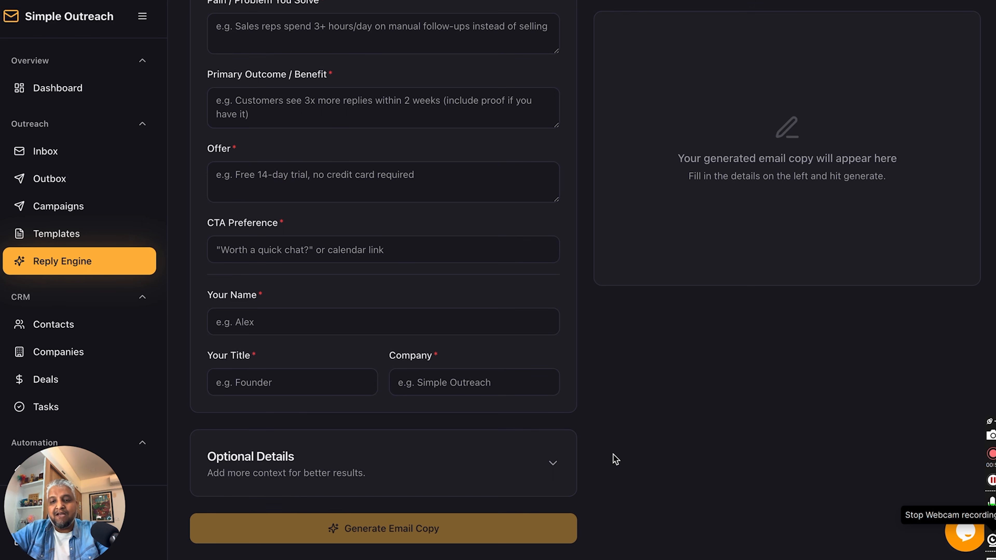
{"action": "left_click", "coordinate": [549, 457]}
{"action": "scroll", "coordinate": [510, 411], "scroll_direction": "down", "scroll_amount": 2}
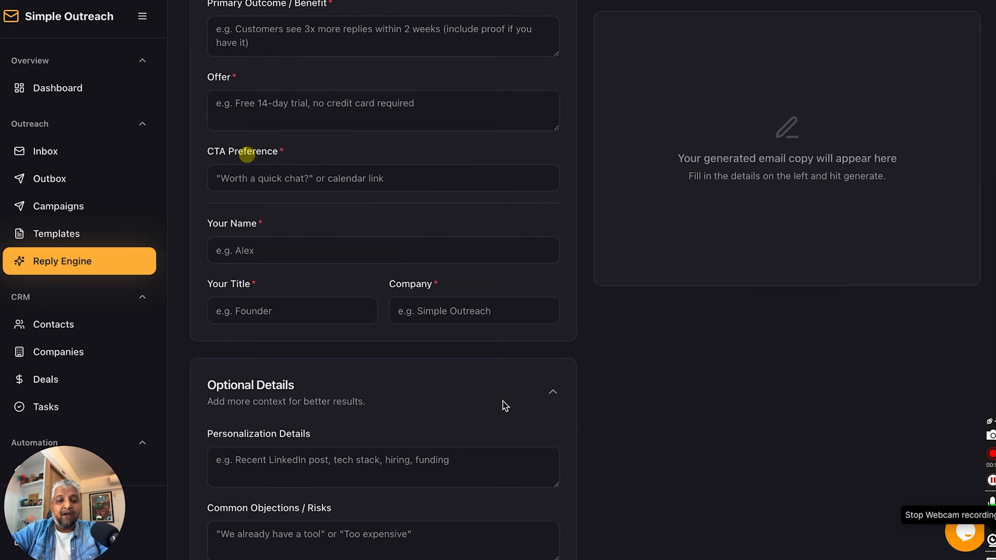
{"action": "scroll", "coordinate": [505, 406], "scroll_direction": "down", "scroll_amount": 5}
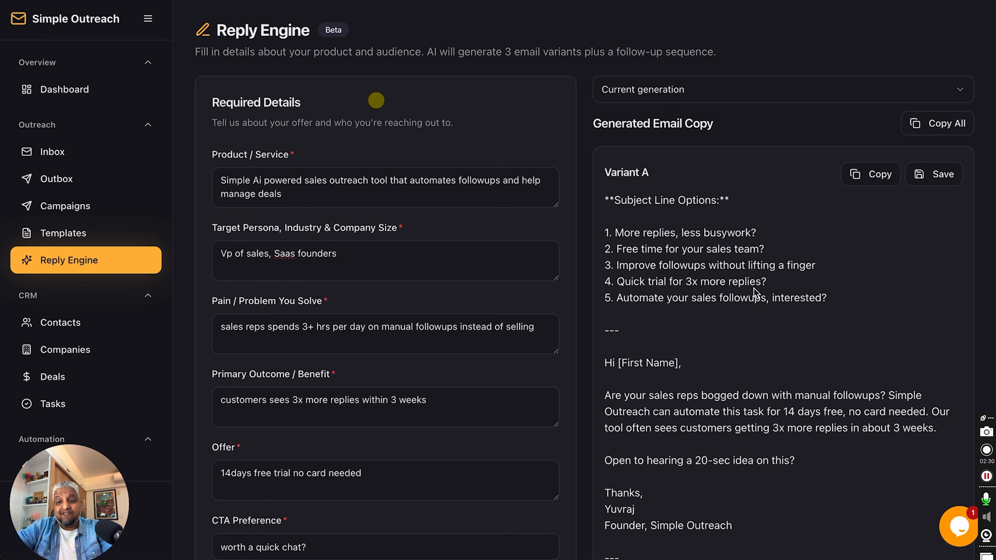
Step: Review the generated email variants A to C, their subject line options, and the three follow-up emails
{"action": "scroll", "coordinate": [651, 184], "scroll_direction": "down", "scroll_amount": 10}
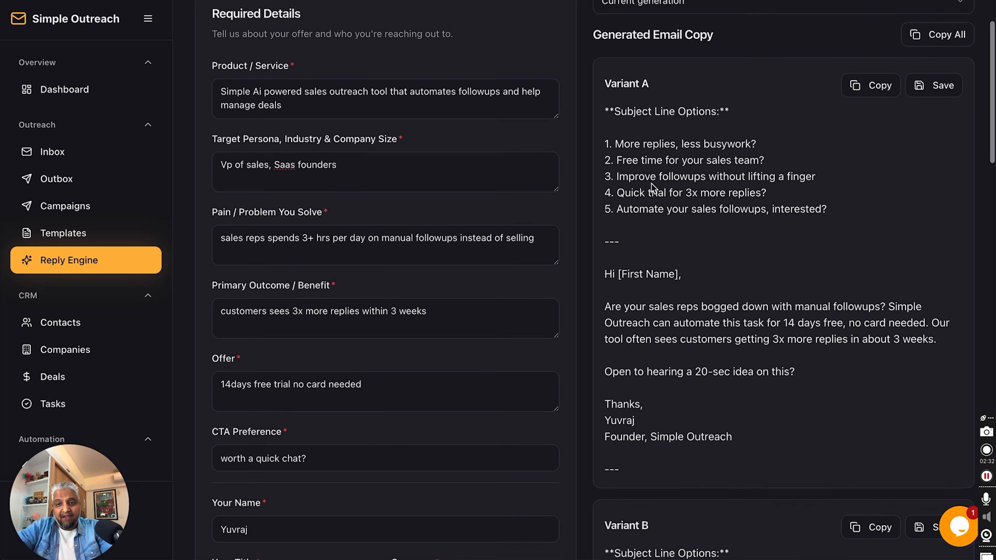
{"action": "scroll", "coordinate": [658, 224], "scroll_direction": "down", "scroll_amount": 13}
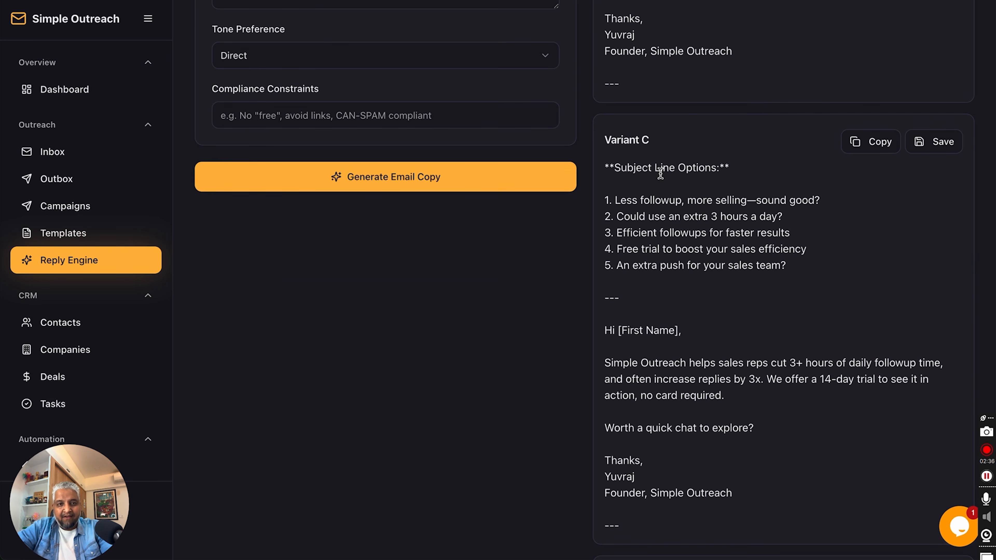
{"action": "scroll", "coordinate": [660, 172], "scroll_direction": "down", "scroll_amount": 1}
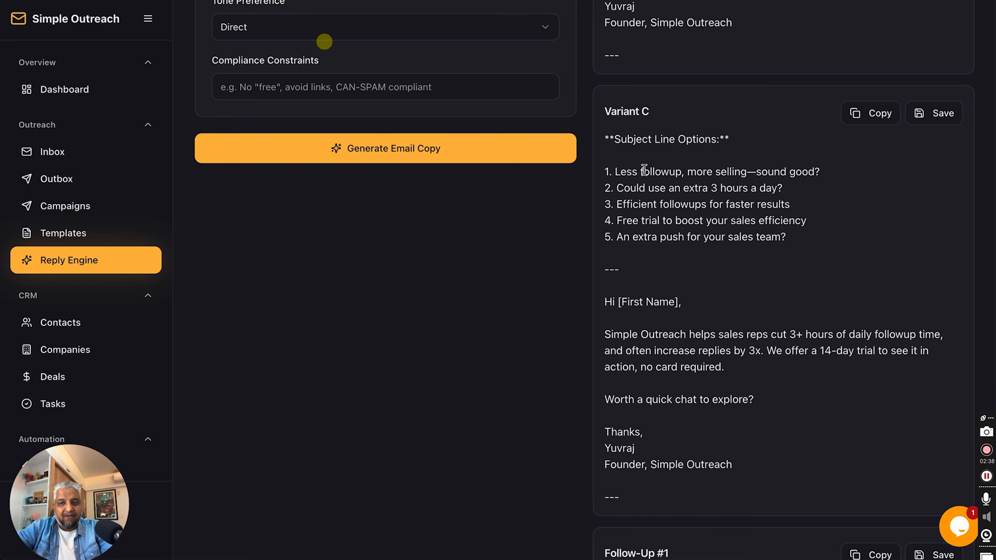
{"action": "left_click_drag", "start_coordinate": [619, 172], "coordinate": [758, 244]}
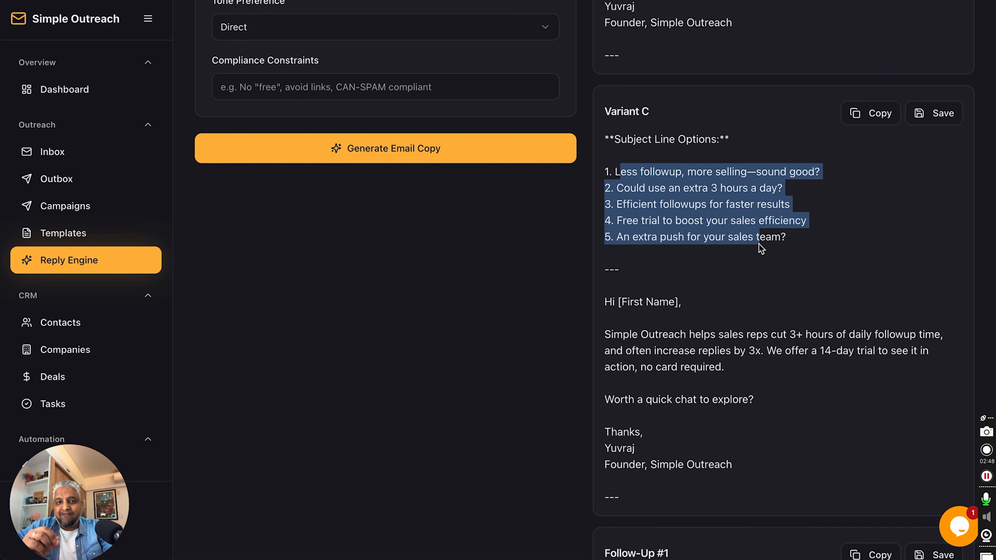
{"action": "scroll", "coordinate": [757, 246], "scroll_direction": "down", "scroll_amount": 10}
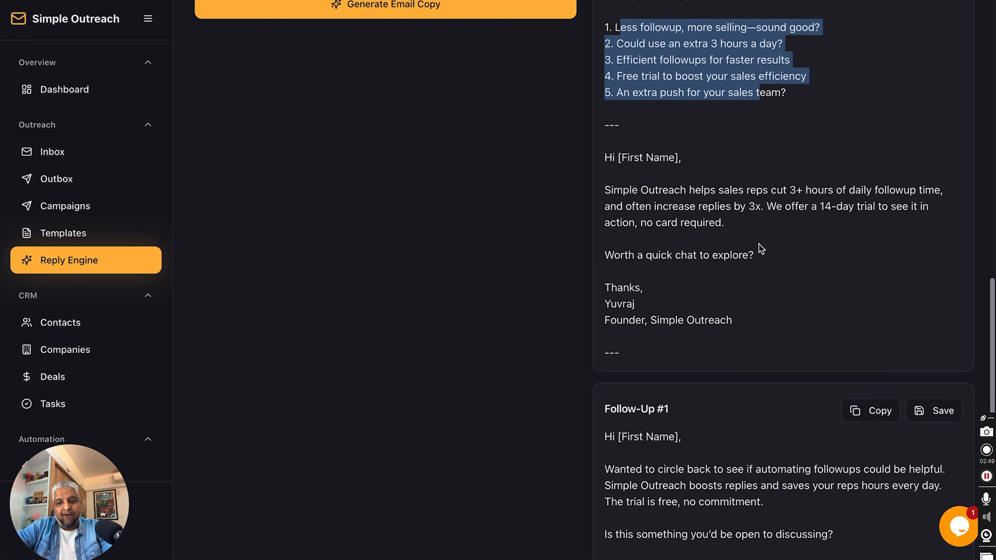
{"action": "scroll", "coordinate": [735, 320], "scroll_direction": "down", "scroll_amount": 4}
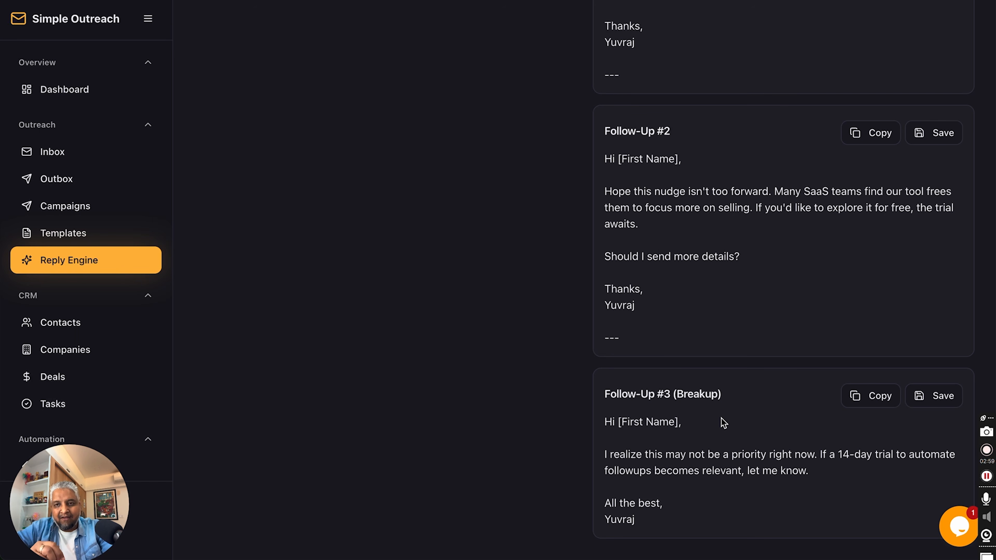
{"action": "scroll", "coordinate": [748, 243], "scroll_direction": "up", "scroll_amount": 15}
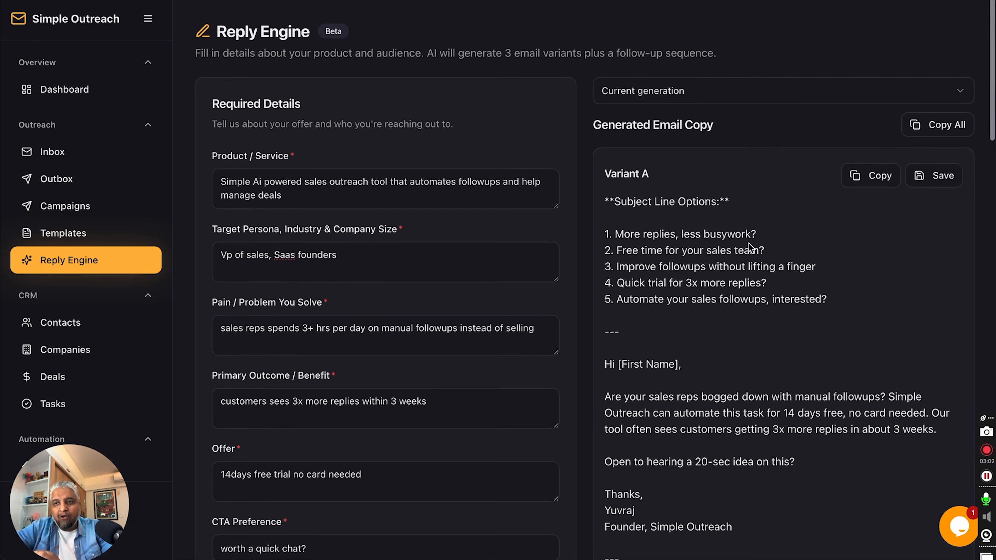
Step: Copy the generated Variant A email and save it
{"action": "scroll", "coordinate": [748, 244], "scroll_direction": "down", "scroll_amount": 2}
{"action": "left_click", "coordinate": [867, 102]}
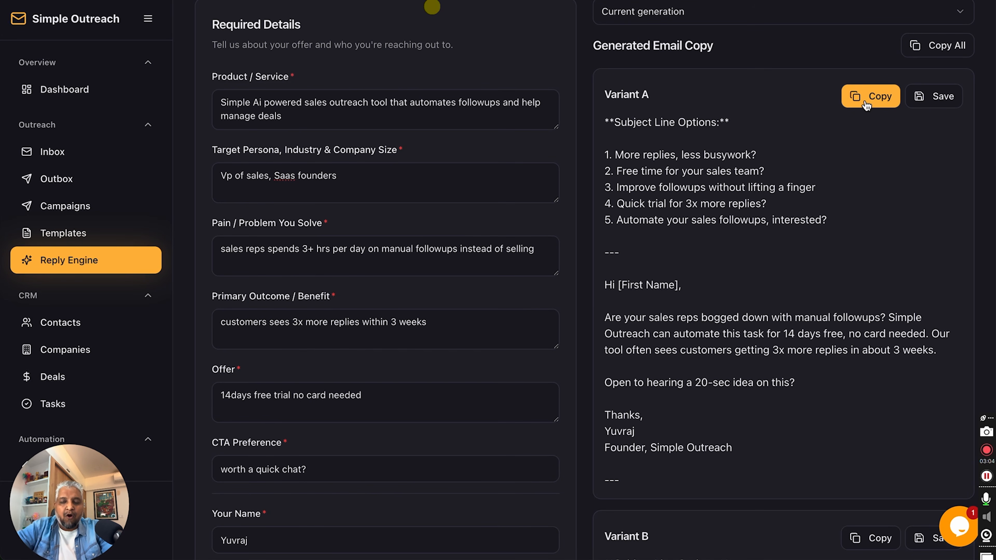
{"action": "left_click", "coordinate": [933, 96]}
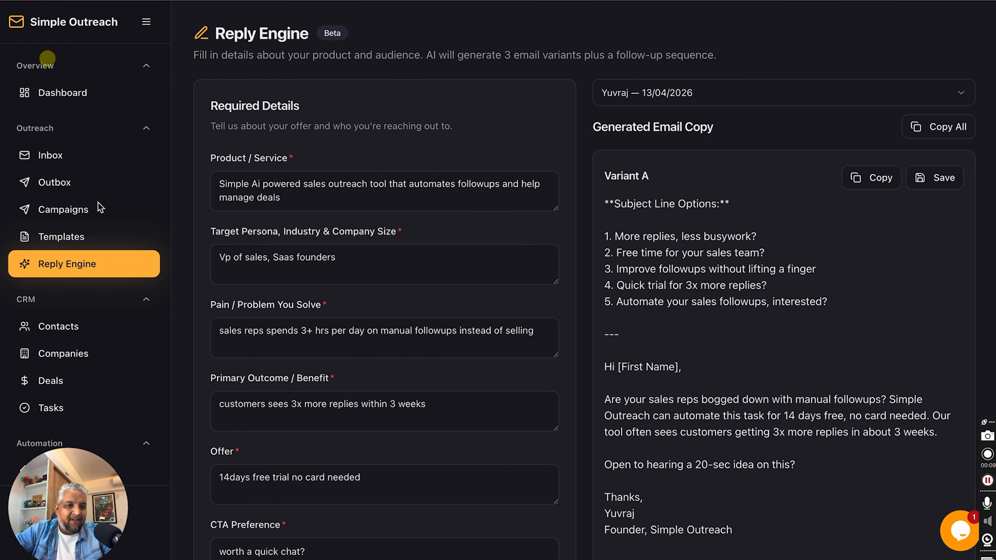
Step: Start a new campaign and import its audience from "Demo contact csv for simpleoutreach - Sheet1.csv"
{"action": "left_click", "coordinate": [68, 207]}
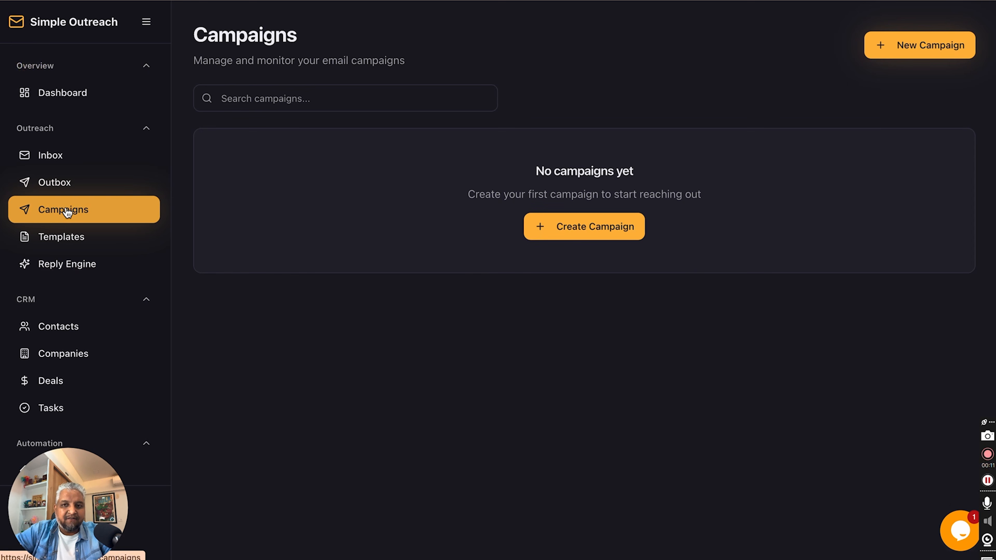
{"action": "left_click", "coordinate": [620, 237]}
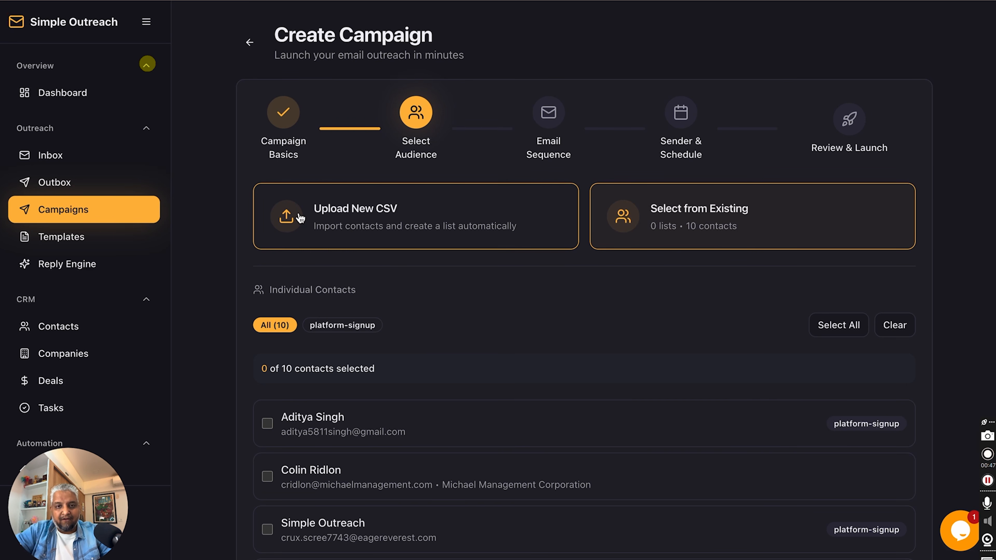
{"action": "left_click", "coordinate": [310, 216]}
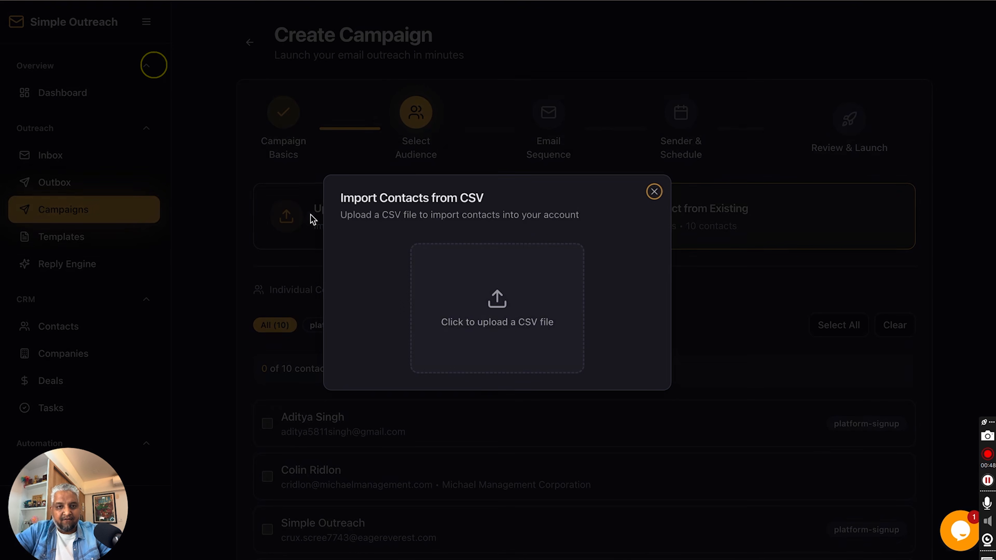
{"action": "left_click", "coordinate": [466, 287]}
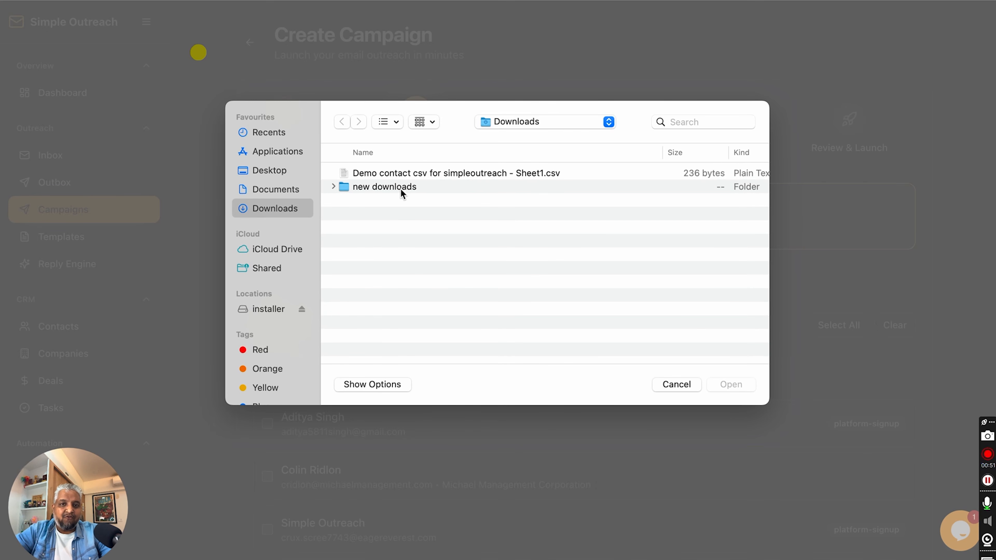
{"action": "left_click", "coordinate": [412, 173]}
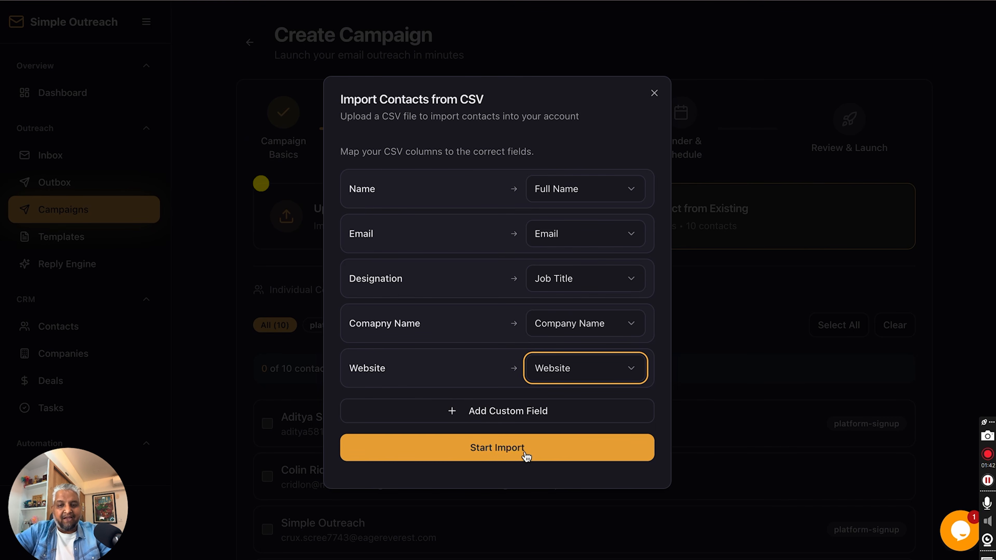
{"action": "left_click", "coordinate": [526, 455]}
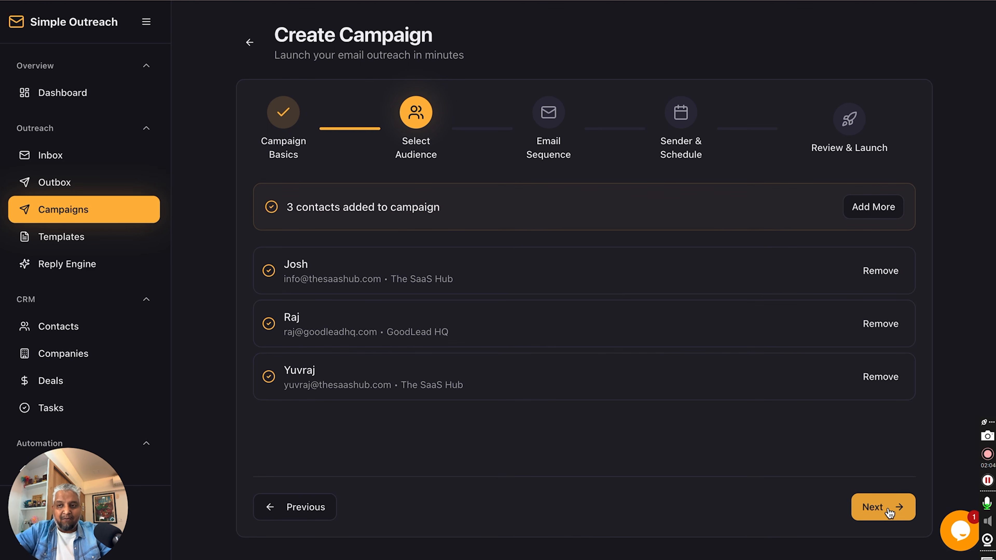
Step: Proceed to the email sequence and apply the custom "Step 1" template to the initial email
{"action": "left_click", "coordinate": [877, 507]}
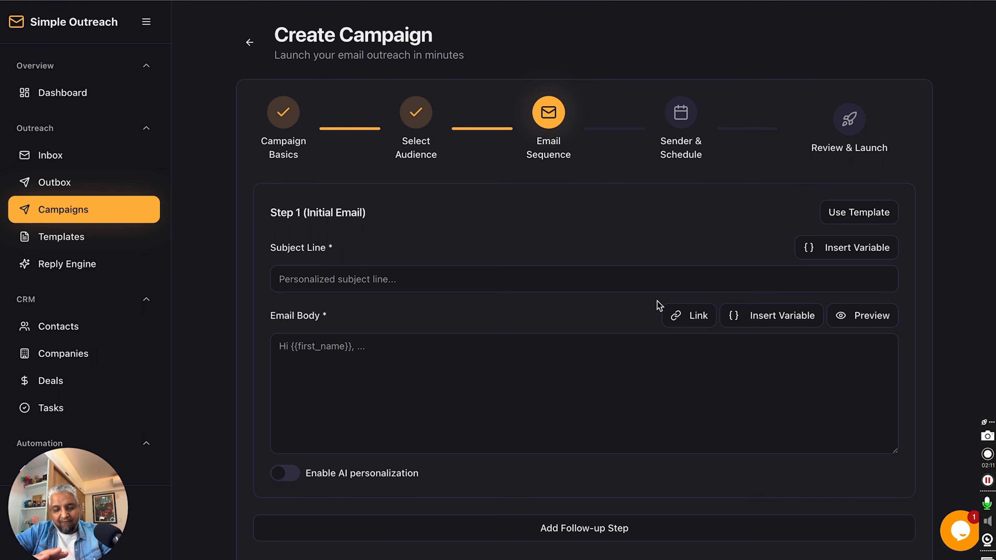
{"action": "left_click", "coordinate": [871, 219]}
{"action": "left_click", "coordinate": [700, 246]}
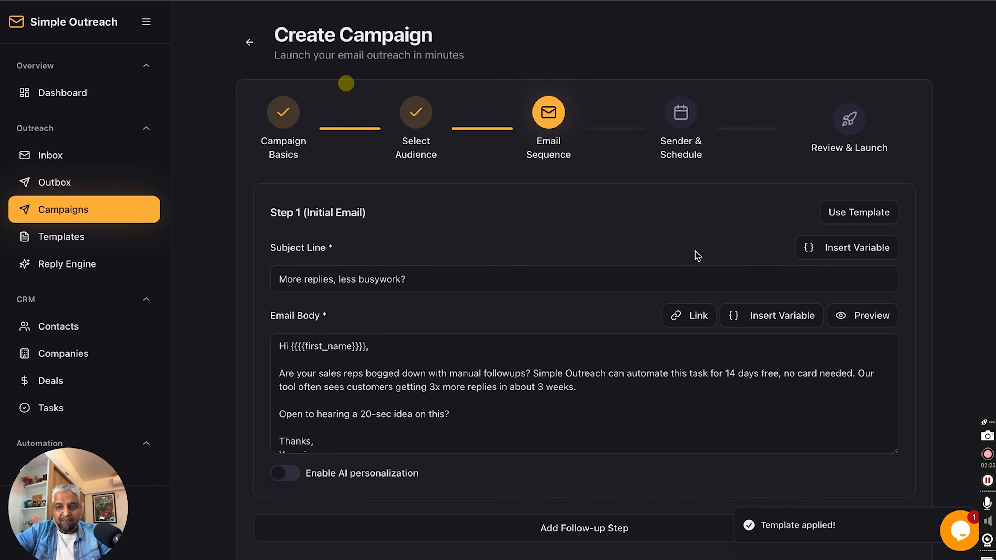
Step: Replace the malformed placeholder in the initial email's greeting with the {{first_name}} variable
{"action": "scroll", "coordinate": [616, 282], "scroll_direction": "down", "scroll_amount": 2}
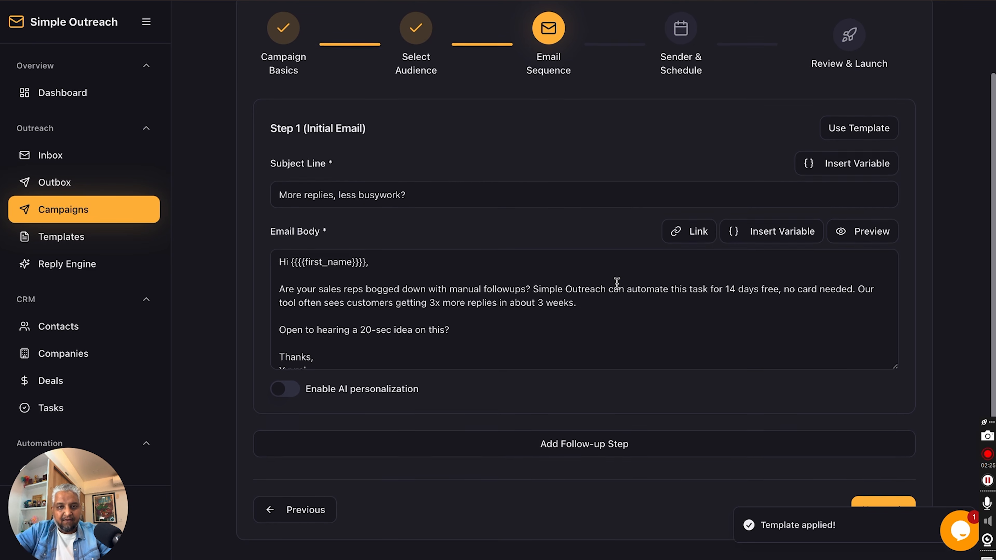
{"action": "left_click_drag", "start_coordinate": [294, 265], "coordinate": [363, 265]}
{"action": "key", "text": "BackSpace"}
{"action": "key", "text": "BackSpace"}
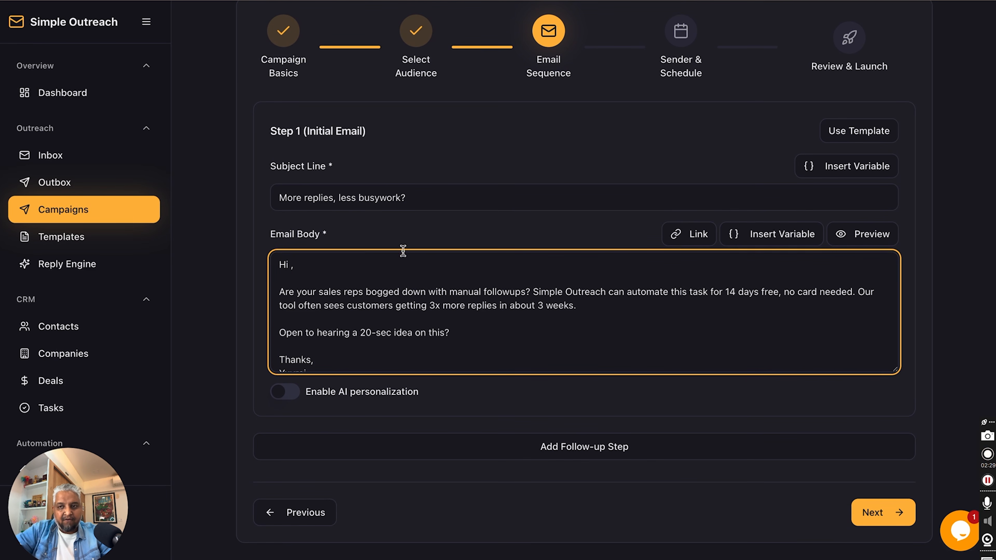
{"action": "left_click", "coordinate": [778, 236]}
{"action": "left_click", "coordinate": [700, 312]}
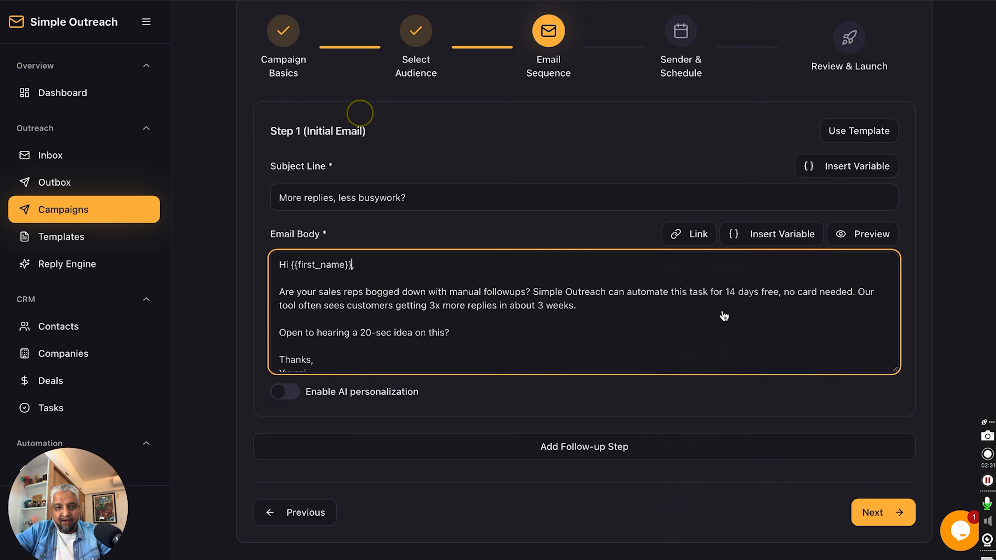
Step: Add a follow-up as step 2 of the sequence and apply the "Follow-Up #1" template to it
{"action": "scroll", "coordinate": [409, 278], "scroll_direction": "down", "scroll_amount": 2}
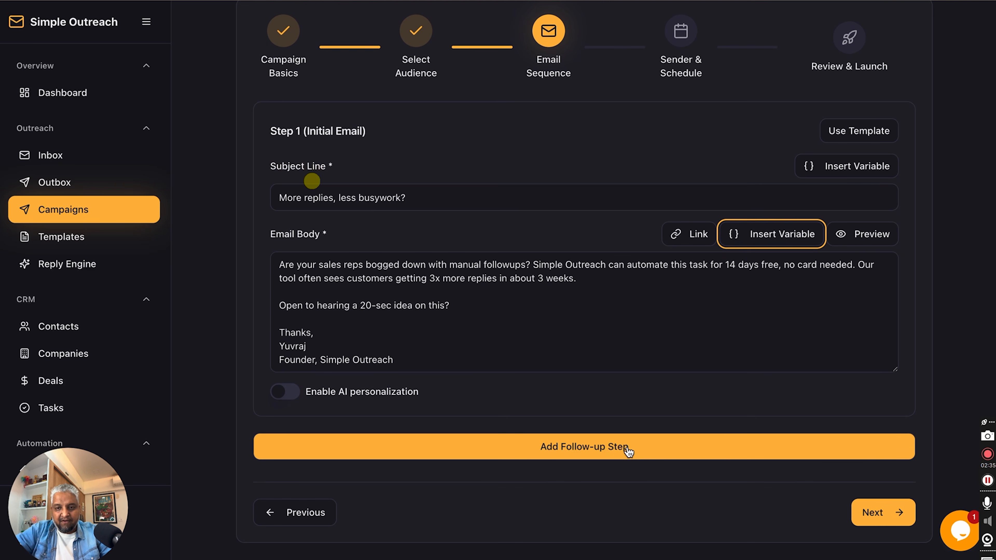
{"action": "left_click", "coordinate": [629, 447]}
{"action": "scroll", "coordinate": [629, 394], "scroll_direction": "down", "scroll_amount": 5}
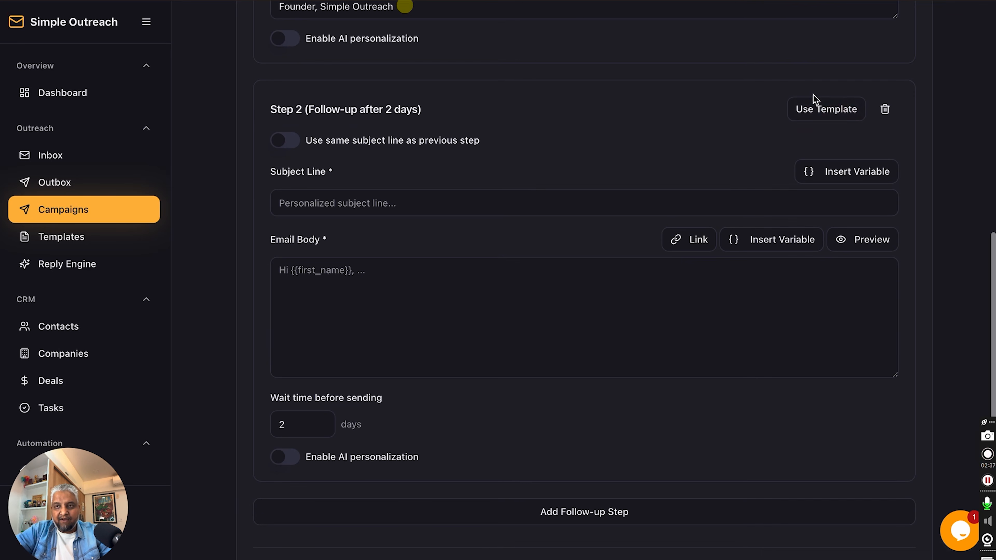
{"action": "left_click", "coordinate": [818, 108]}
{"action": "scroll", "coordinate": [501, 274], "scroll_direction": "down", "scroll_amount": 8}
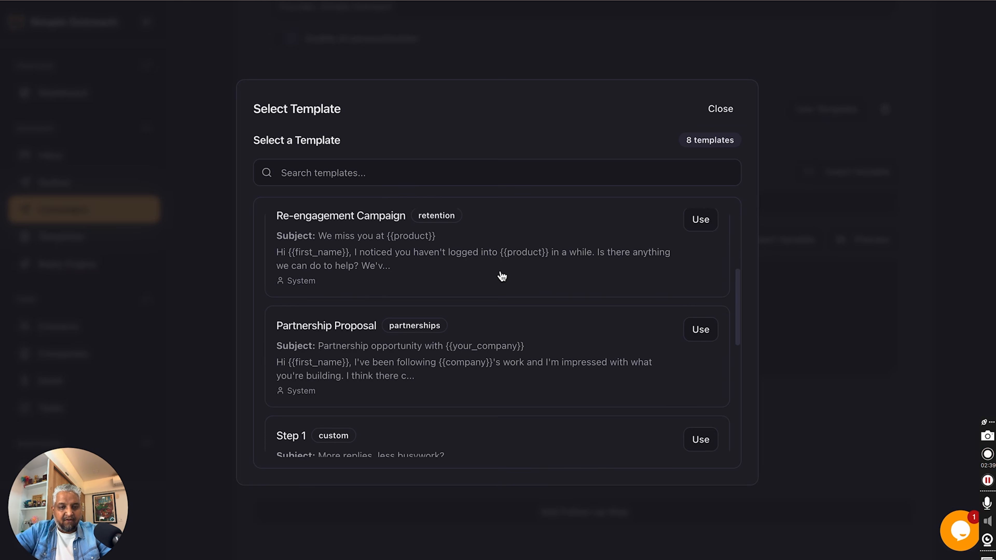
{"action": "scroll", "coordinate": [503, 275], "scroll_direction": "down", "scroll_amount": 5}
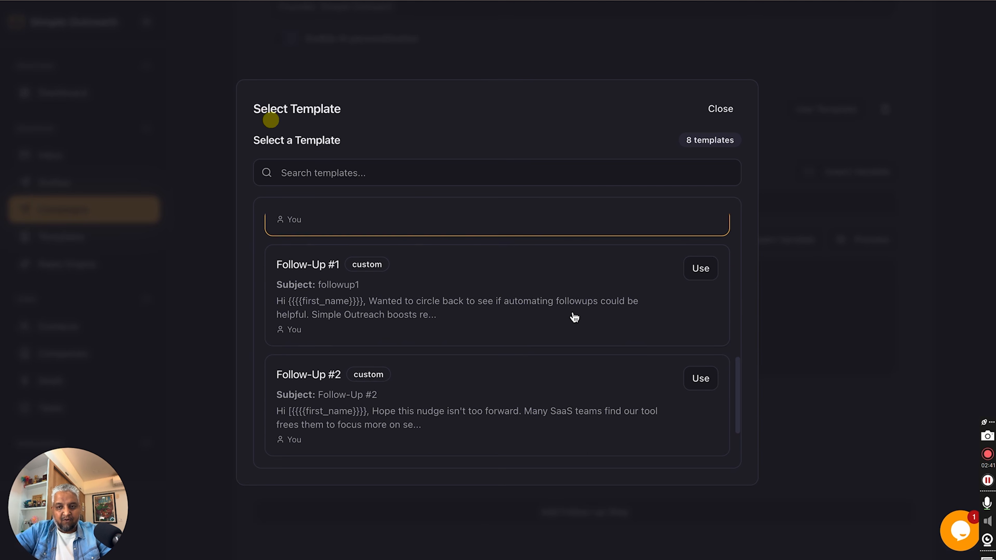
{"action": "left_click", "coordinate": [701, 268]}
Step: Add another follow-up as step 3 and fill it with the "Follow-Up #2" template
{"action": "scroll", "coordinate": [600, 352], "scroll_direction": "down", "scroll_amount": 2}
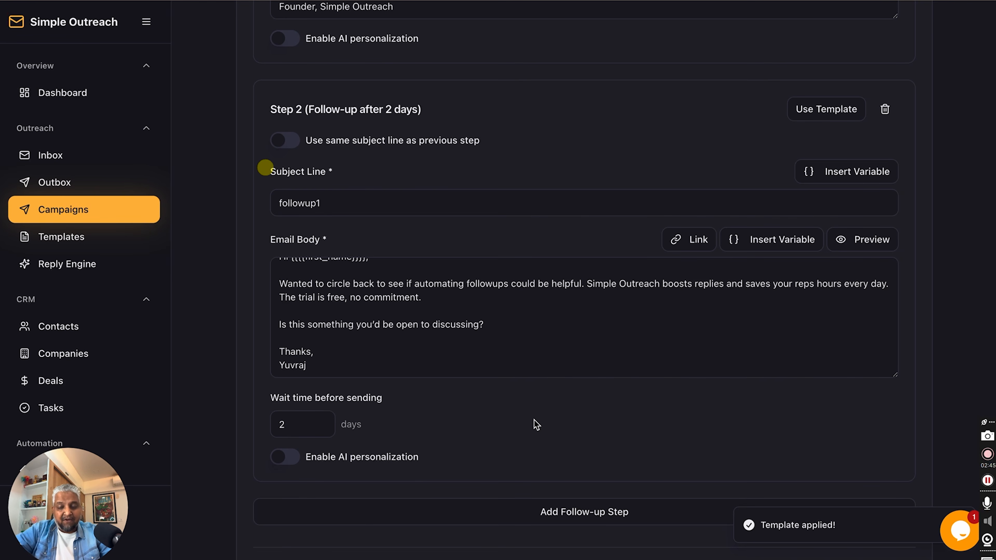
{"action": "scroll", "coordinate": [534, 423], "scroll_direction": "down", "scroll_amount": 3}
{"action": "left_click", "coordinate": [574, 443]}
{"action": "scroll", "coordinate": [709, 381], "scroll_direction": "down", "scroll_amount": 9}
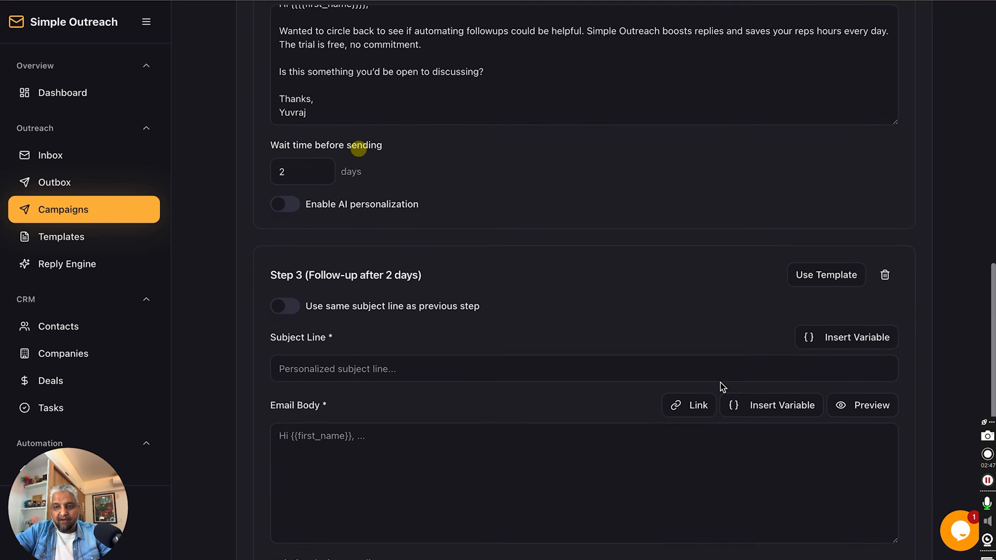
{"action": "left_click", "coordinate": [826, 114]}
{"action": "scroll", "coordinate": [533, 315], "scroll_direction": "down", "scroll_amount": 6}
{"action": "scroll", "coordinate": [533, 318], "scroll_direction": "down", "scroll_amount": 8}
{"action": "left_click", "coordinate": [701, 303]}
Step: Add a final follow-up as step 4 and apply the "Follow-Up #3 (Breakup)" template
{"action": "scroll", "coordinate": [598, 338], "scroll_direction": "down", "scroll_amount": 1}
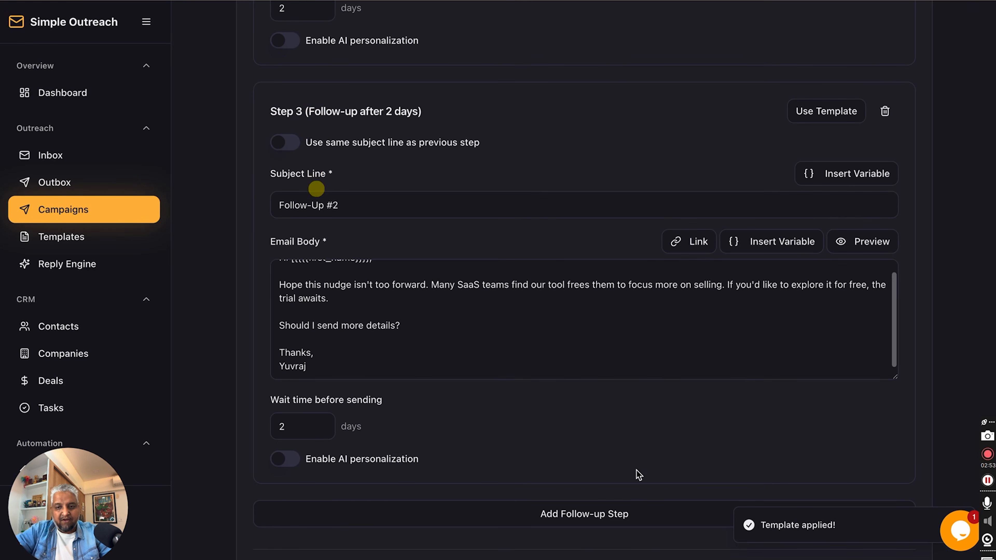
{"action": "scroll", "coordinate": [612, 389], "scroll_direction": "down", "scroll_amount": 10}
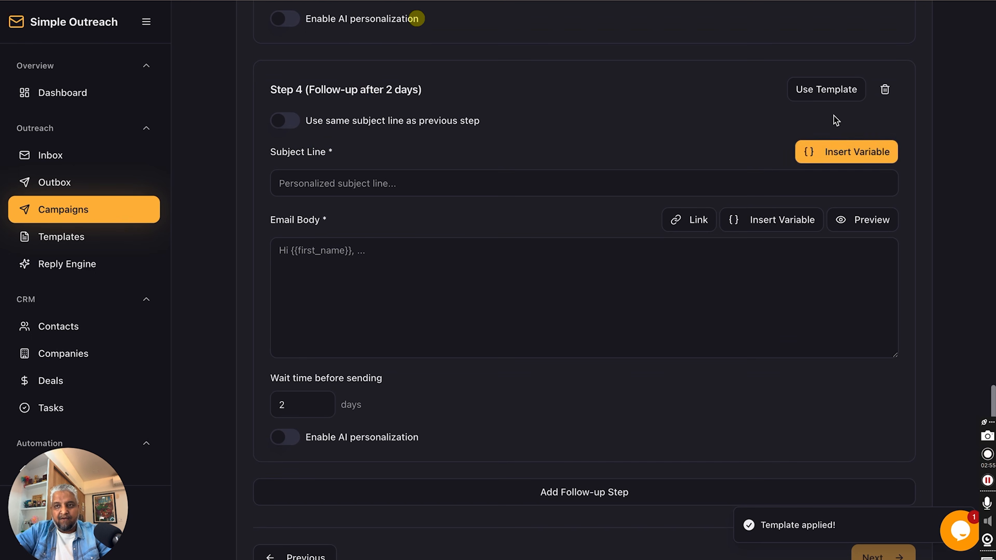
{"action": "left_click", "coordinate": [827, 94]}
{"action": "scroll", "coordinate": [617, 350], "scroll_direction": "down", "scroll_amount": 8}
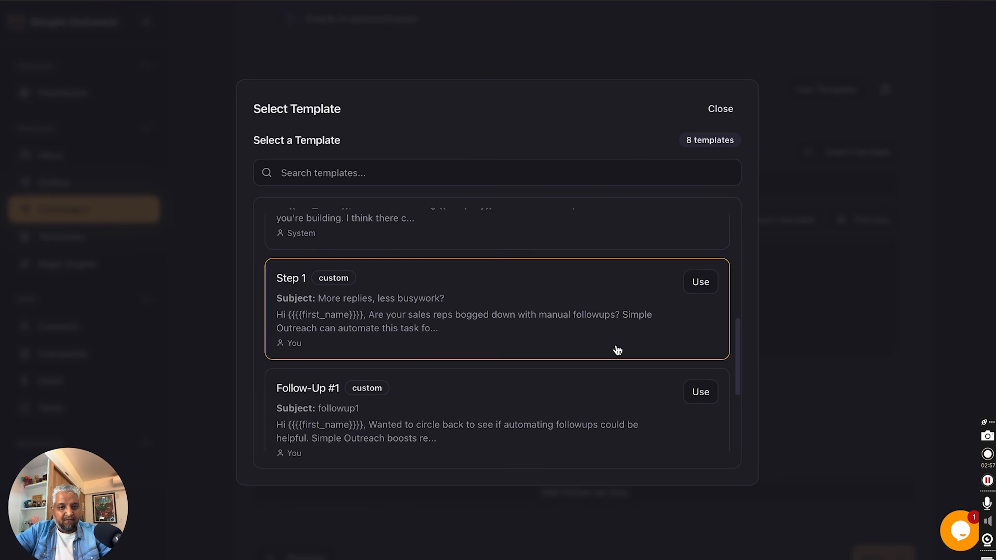
{"action": "left_click", "coordinate": [698, 380]}
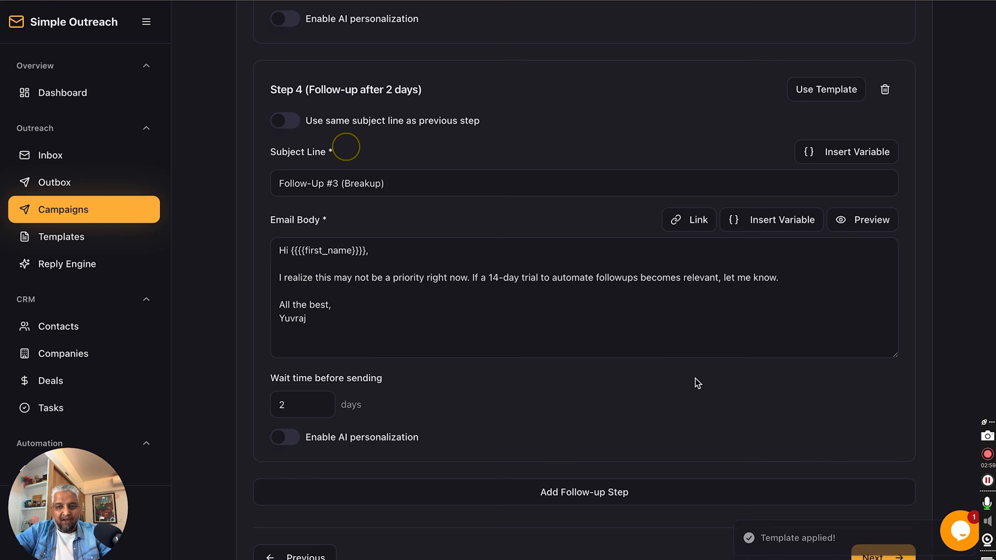
{"action": "scroll", "coordinate": [643, 393], "scroll_direction": "down", "scroll_amount": 2}
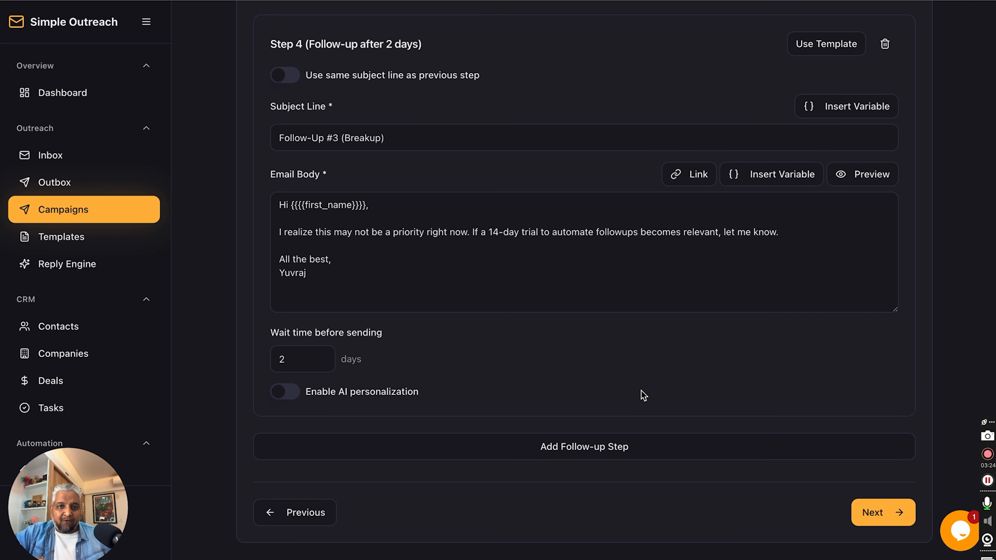
{"action": "scroll", "coordinate": [514, 387], "scroll_direction": "up", "scroll_amount": 10}
{"action": "scroll", "coordinate": [517, 387], "scroll_direction": "down", "scroll_amount": 2}
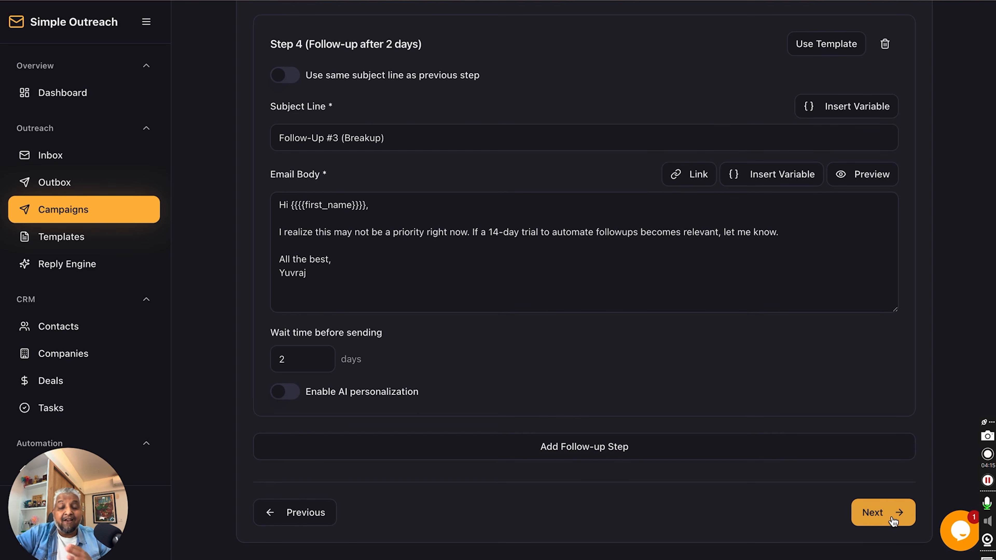
Step: Proceed from the email sequence to the sender and schedule settings and select the listed SMTP mailbox as the sender account
{"action": "left_click", "coordinate": [880, 512]}
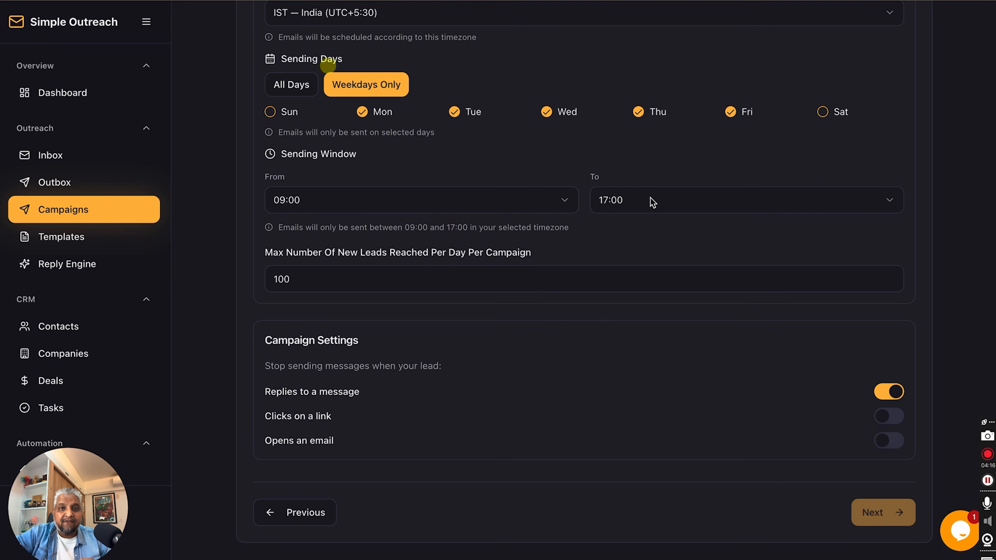
{"action": "scroll", "coordinate": [646, 188], "scroll_direction": "up", "scroll_amount": 7}
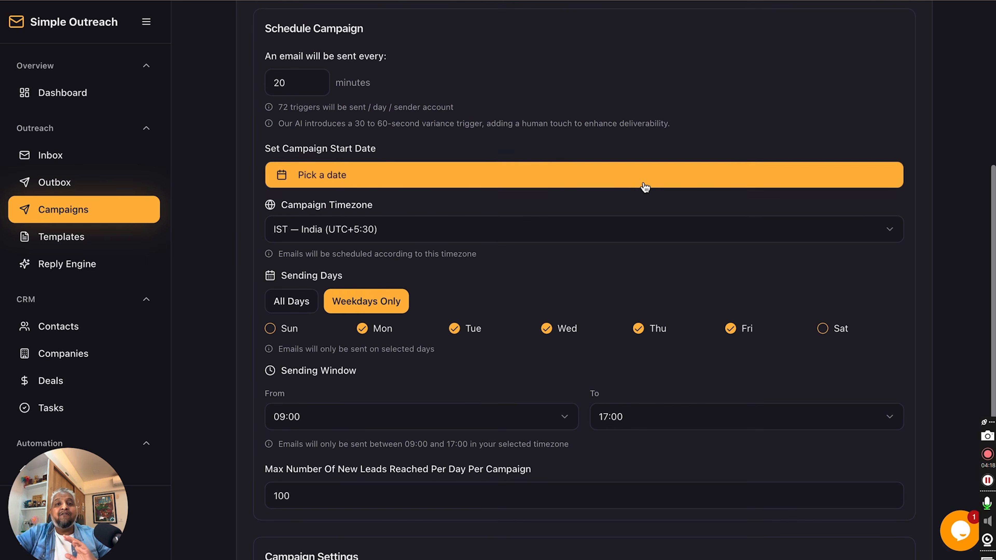
{"action": "scroll", "coordinate": [646, 188], "scroll_direction": "up", "scroll_amount": 5}
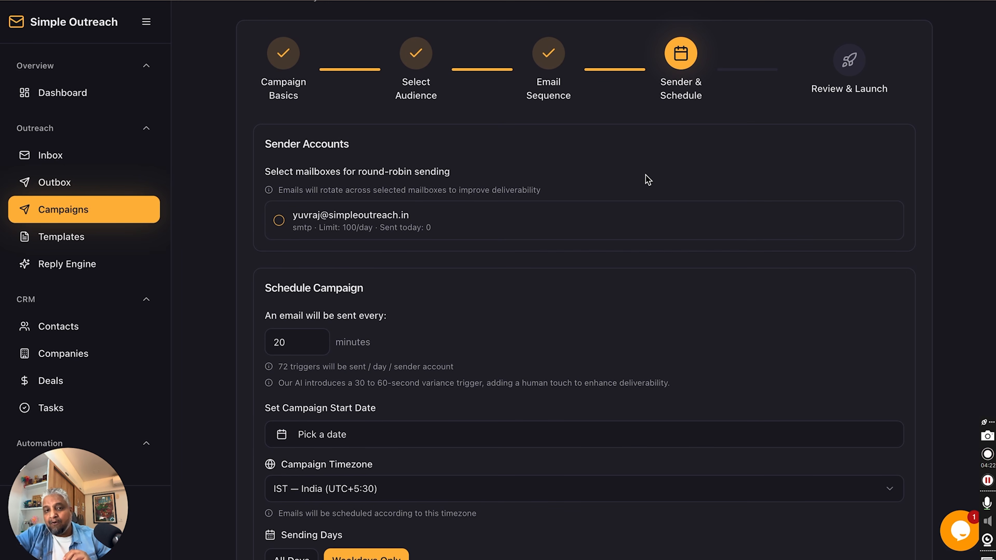
{"action": "left_click", "coordinate": [473, 221]}
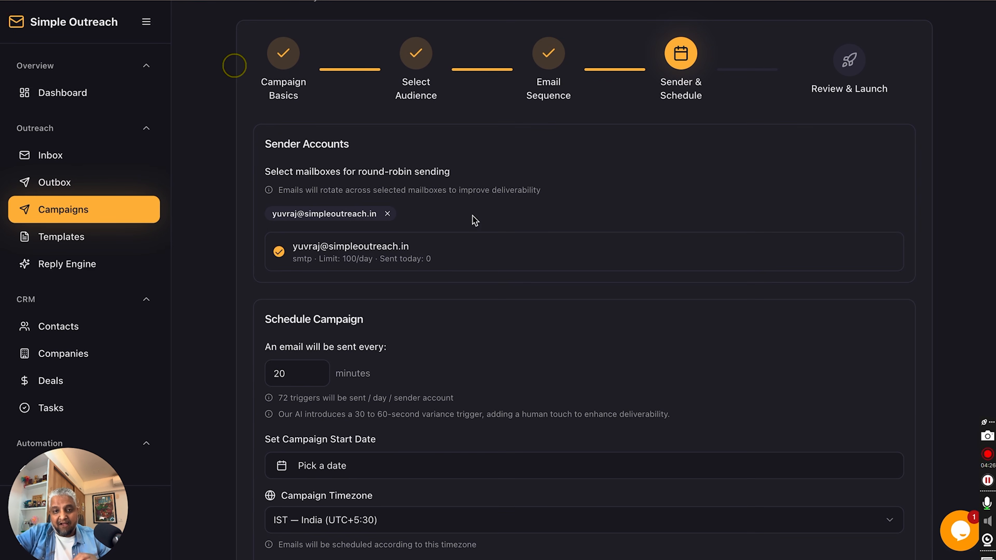
Step: Set the campaign's sending interval to one email every 5 minutes
{"action": "scroll", "coordinate": [451, 329], "scroll_direction": "down", "scroll_amount": 6}
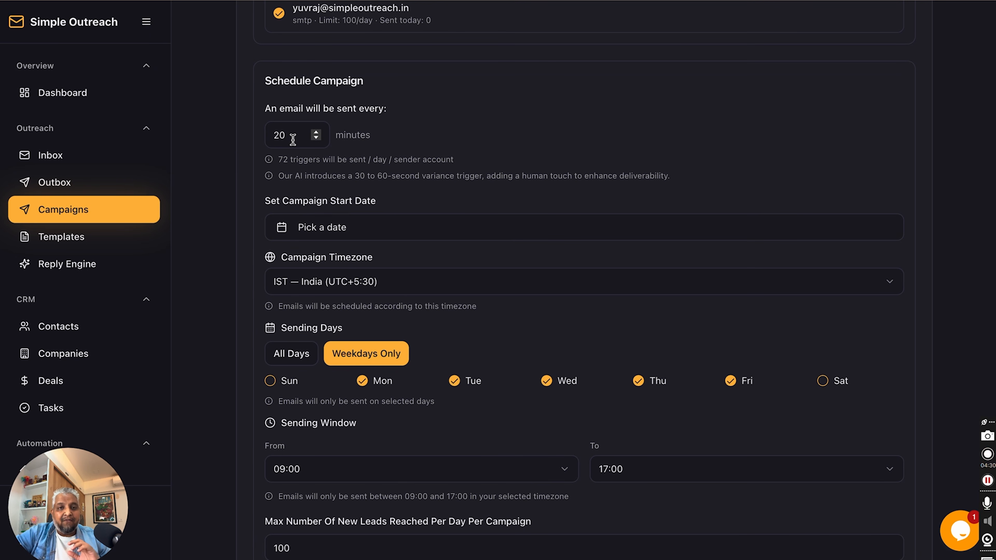
{"action": "double_click", "coordinate": [271, 135]}
{"action": "type", "text": "5"}
{"action": "left_click", "coordinate": [441, 125]}
Step: Set the campaign start date to April 15th, 2026
{"action": "scroll", "coordinate": [463, 120], "scroll_direction": "down", "scroll_amount": 3}
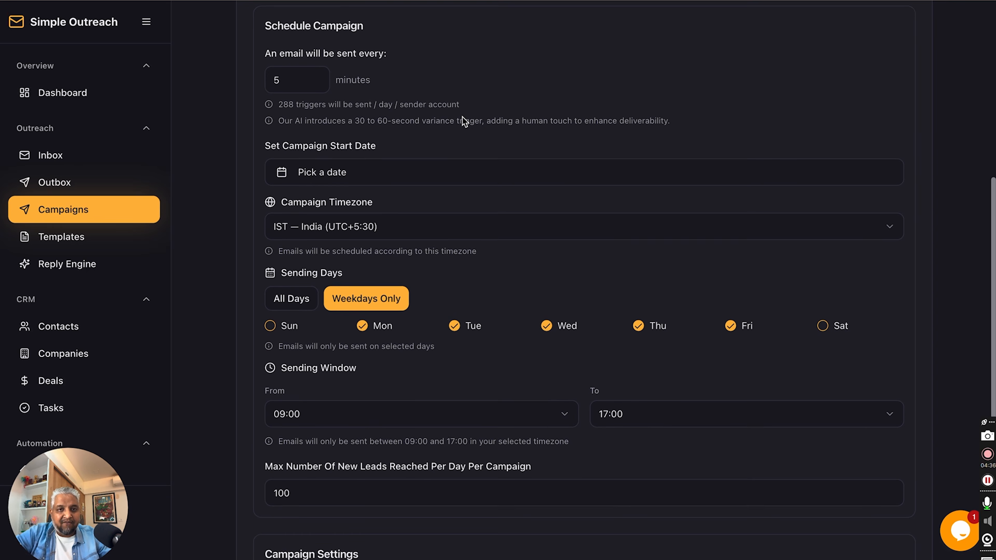
{"action": "left_click", "coordinate": [450, 114]}
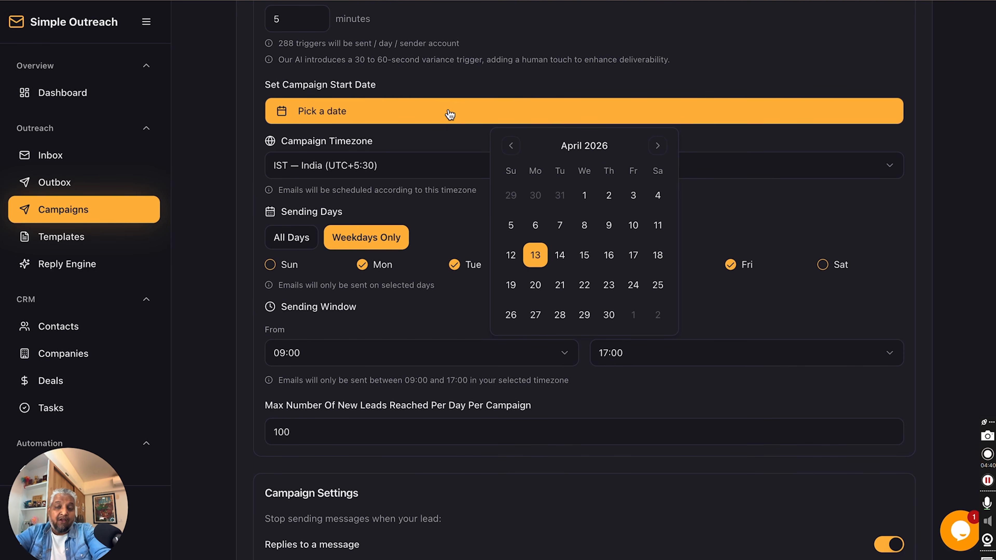
{"action": "left_click", "coordinate": [589, 267]}
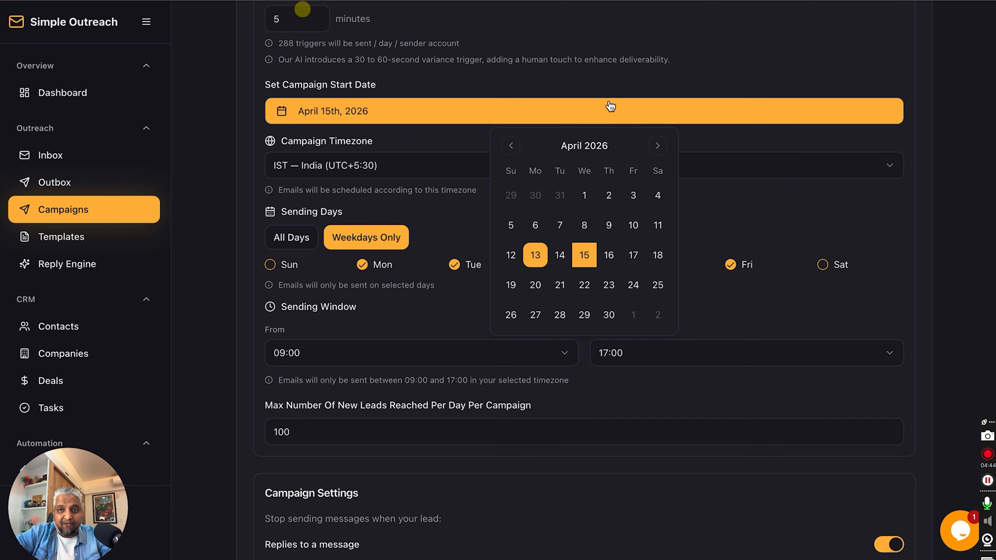
{"action": "left_click", "coordinate": [446, 193]}
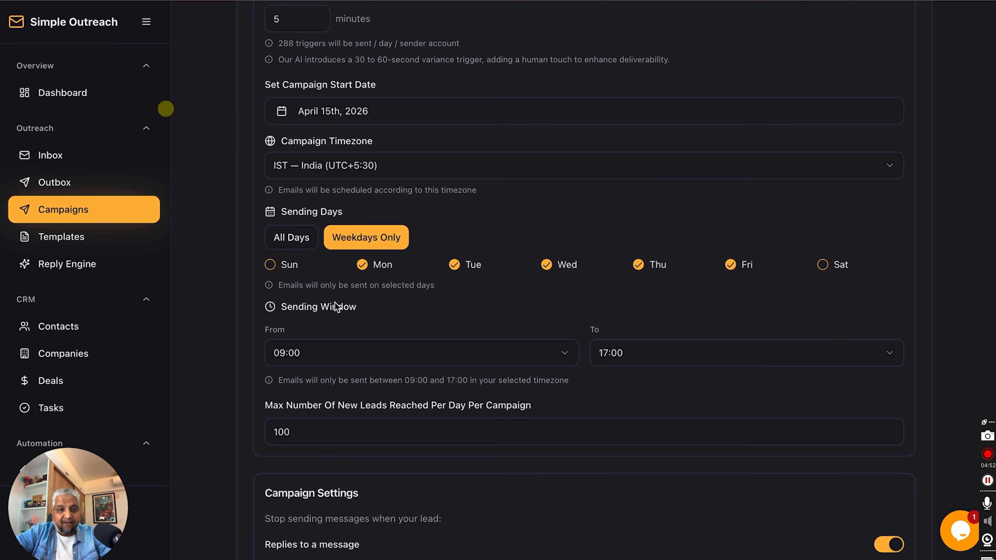
Step: Set the maximum number of new leads reached per day for the campaign to 30
{"action": "scroll", "coordinate": [463, 314], "scroll_direction": "down", "scroll_amount": 2}
{"action": "scroll", "coordinate": [463, 313], "scroll_direction": "down", "scroll_amount": 2}
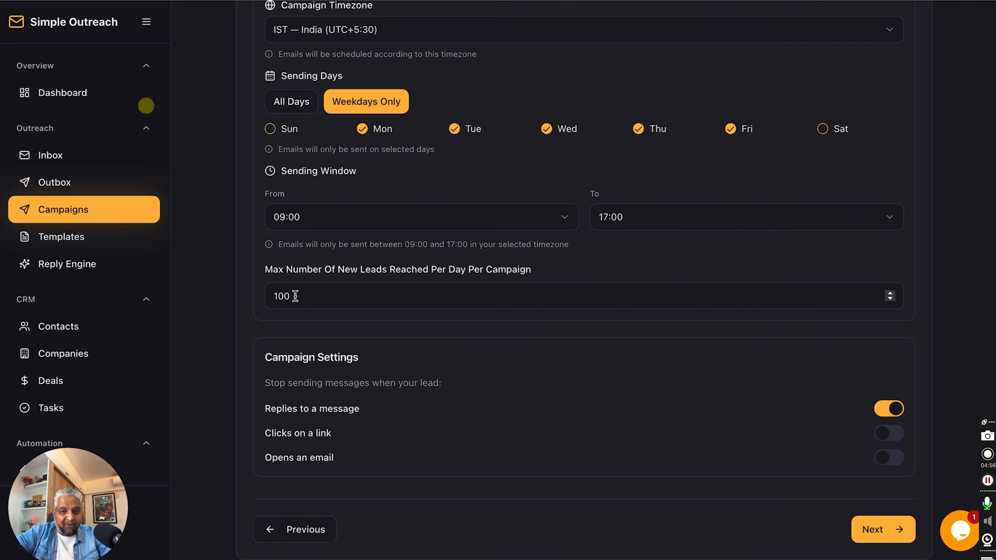
{"action": "left_click", "coordinate": [295, 295]}
{"action": "double_click", "coordinate": [295, 295]}
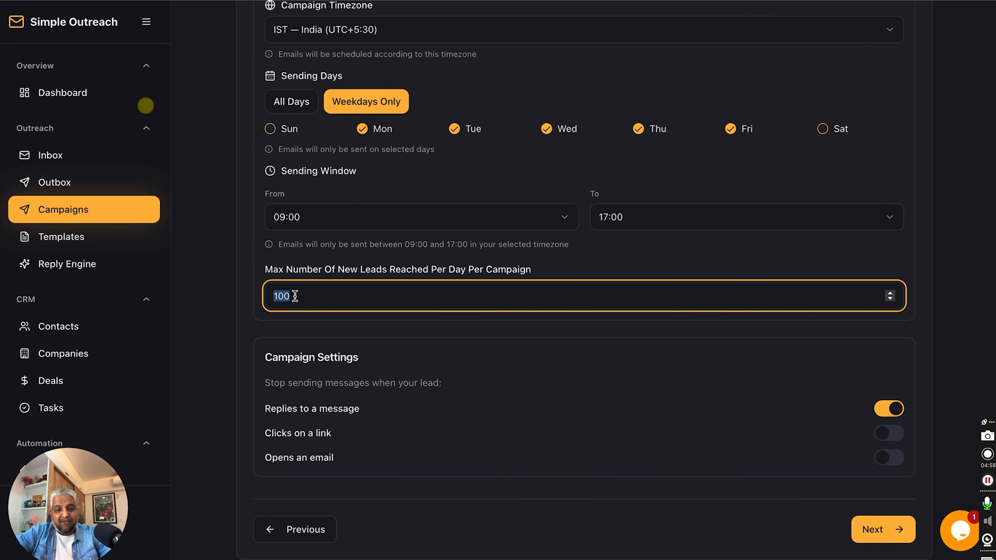
{"action": "type", "text": "30"}
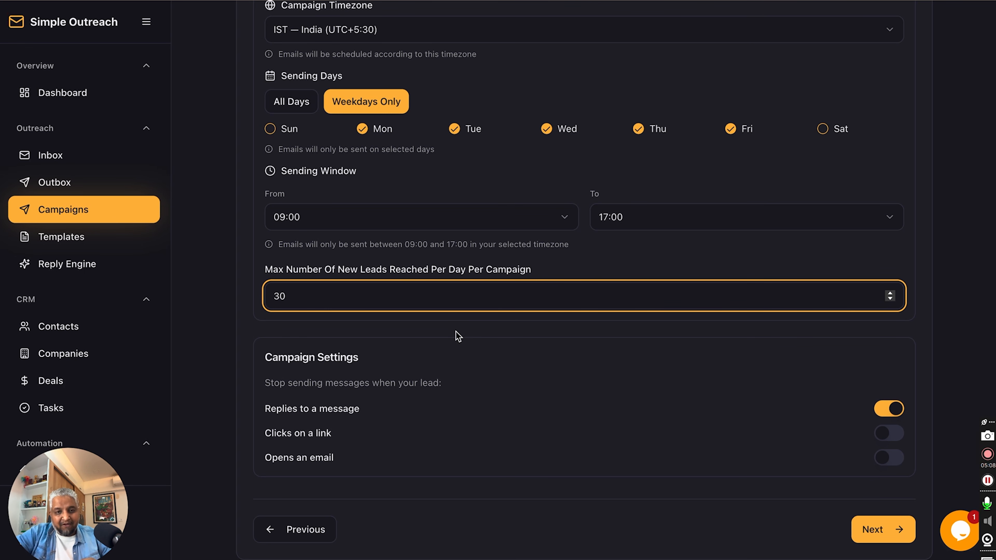
Step: Continue to the final review, check the campaign summary and email previews, and launch the campaign
{"action": "scroll", "coordinate": [458, 337], "scroll_direction": "down", "scroll_amount": 1}
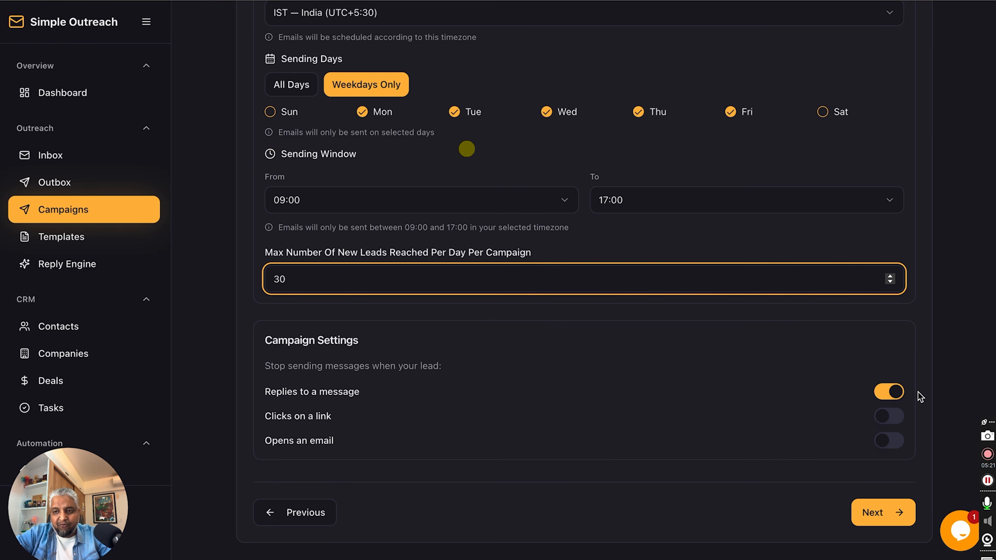
{"action": "left_click", "coordinate": [874, 509]}
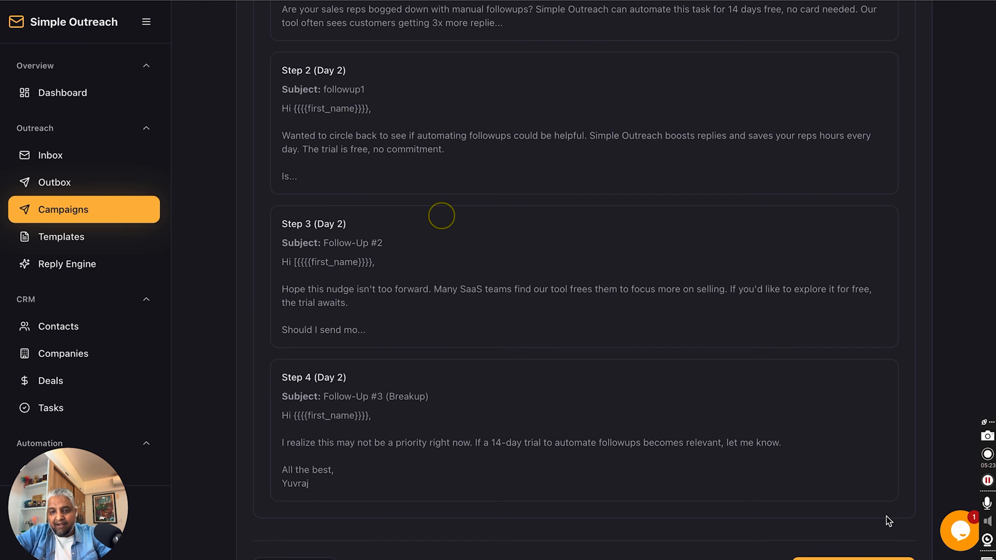
{"action": "scroll", "coordinate": [629, 282], "scroll_direction": "up", "scroll_amount": 15}
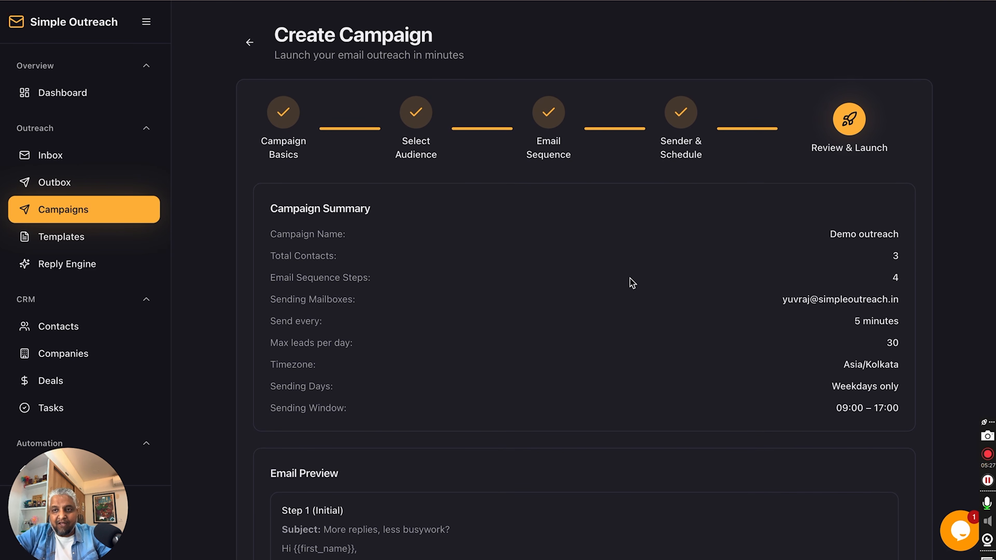
{"action": "scroll", "coordinate": [633, 283], "scroll_direction": "down", "scroll_amount": 10}
{"action": "scroll", "coordinate": [629, 278], "scroll_direction": "down", "scroll_amount": 5}
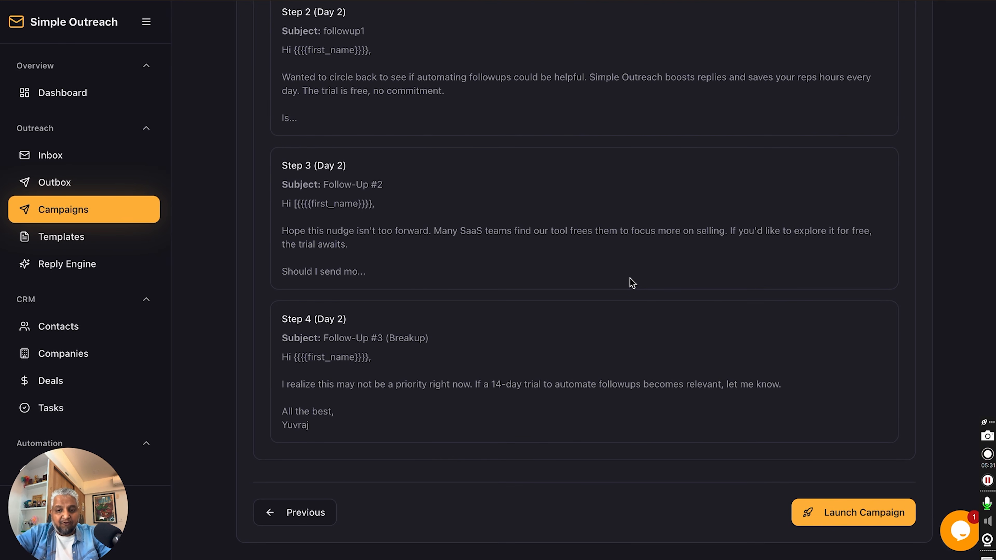
{"action": "left_click", "coordinate": [846, 509]}
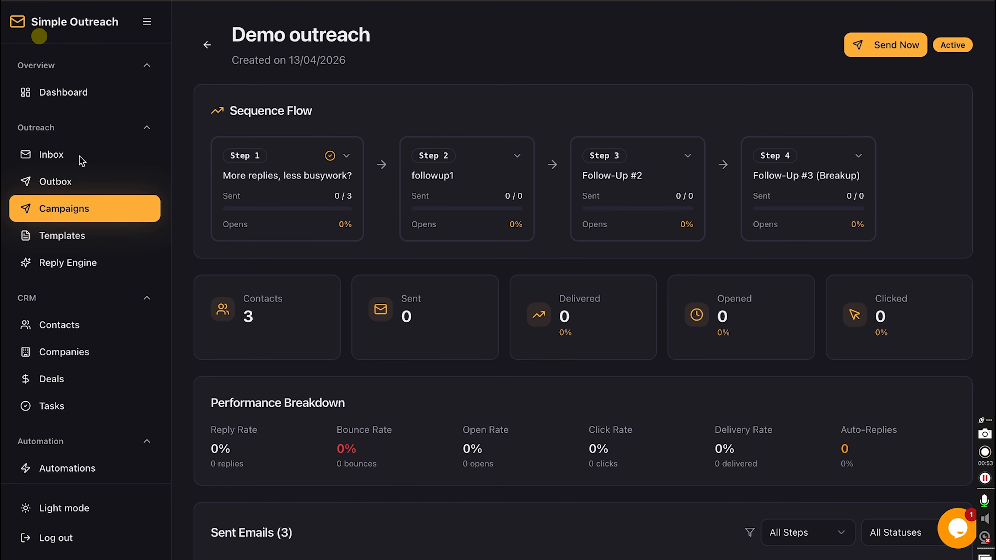
Step: Open the inbox and read the newest reply to "More replies, less busywork?"
{"action": "left_click", "coordinate": [60, 157]}
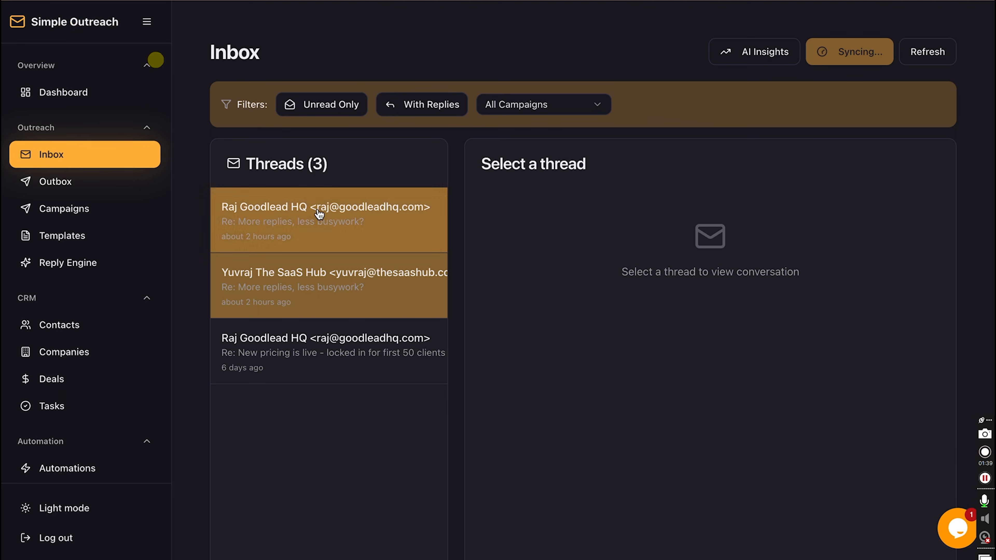
{"action": "left_click", "coordinate": [365, 237]}
Step: Open the analytics and examine the sales funnel stages in the sales reports
{"action": "scroll", "coordinate": [166, 367], "scroll_direction": "down", "scroll_amount": 5}
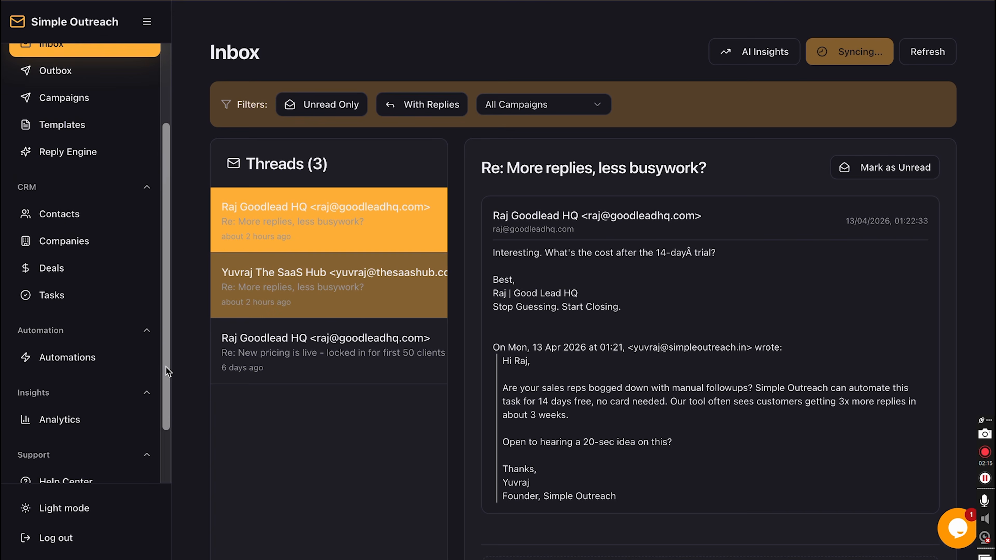
{"action": "left_click", "coordinate": [95, 347]}
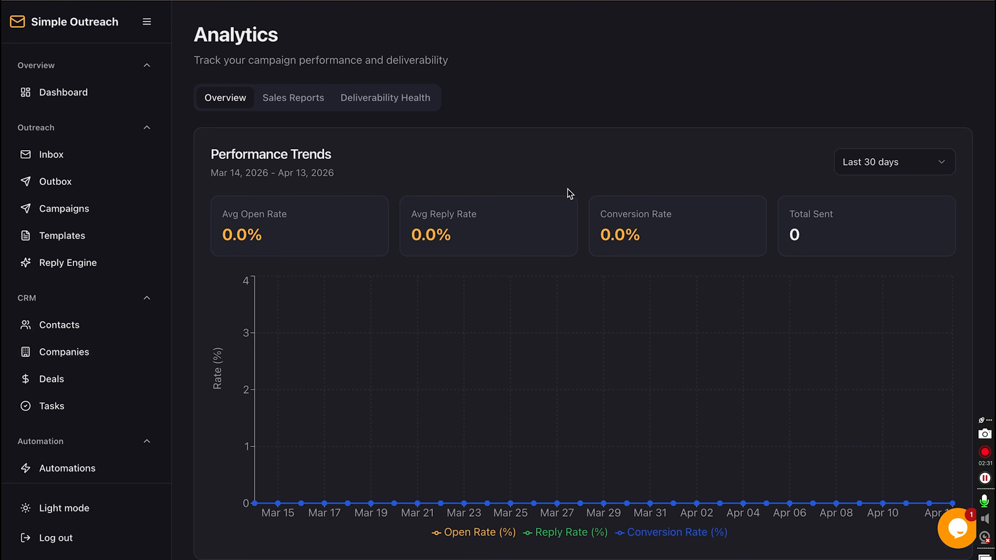
{"action": "left_click", "coordinate": [295, 104]}
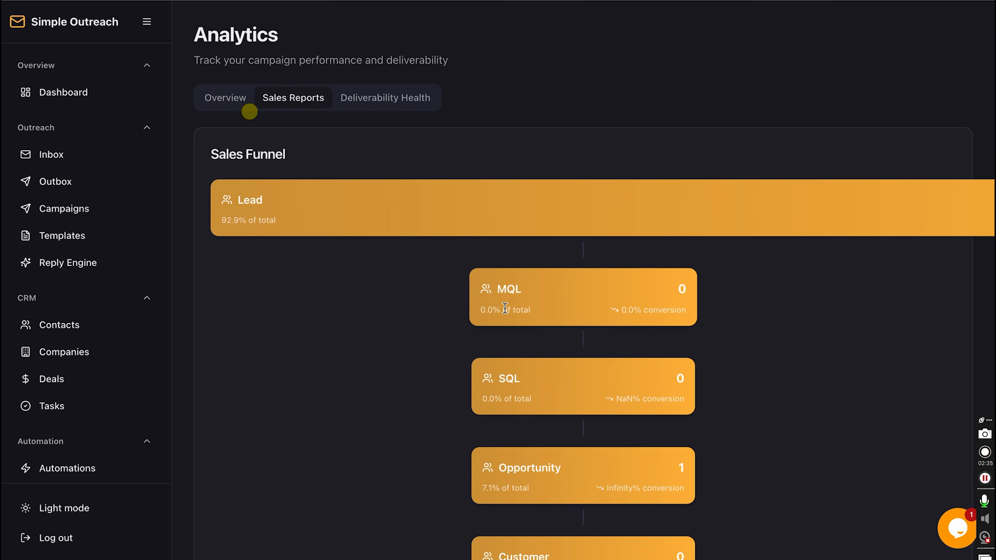
{"action": "scroll", "coordinate": [510, 311], "scroll_direction": "down", "scroll_amount": 2}
{"action": "scroll", "coordinate": [512, 311], "scroll_direction": "down", "scroll_amount": 1}
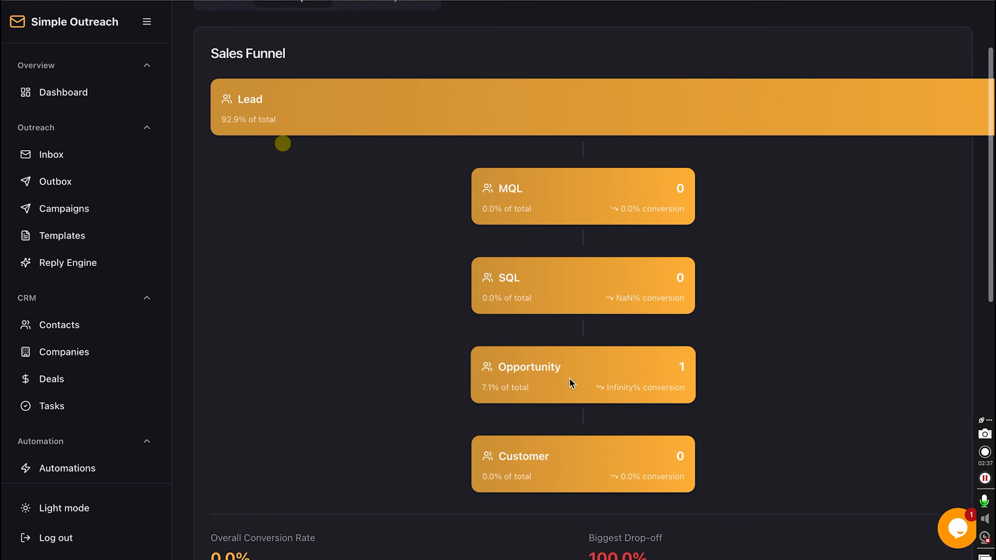